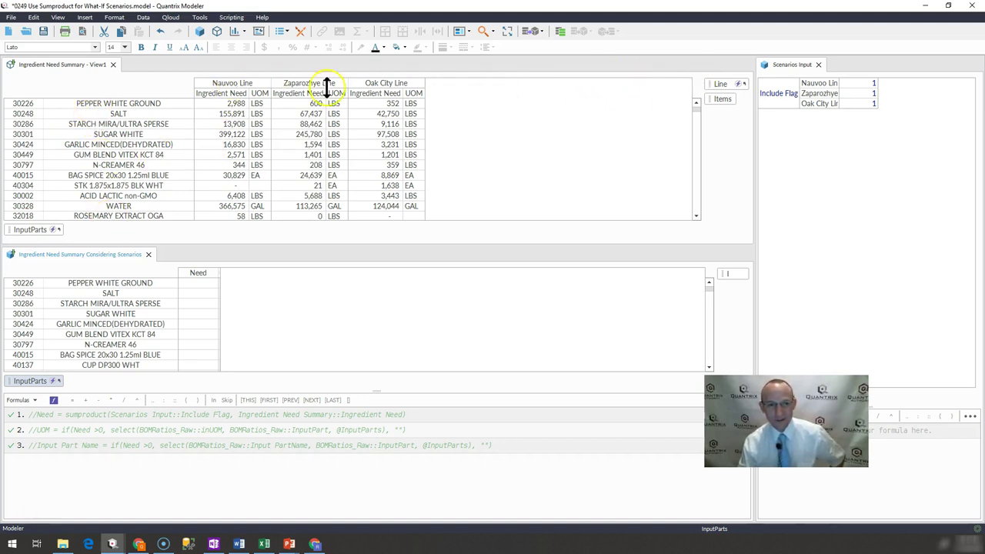
- Examine the ingredient needs of the Nauvoo, Zaparozhye and Oak City lines alongside the empty Need column of the scenario summary
click(255, 83)
click(293, 83)
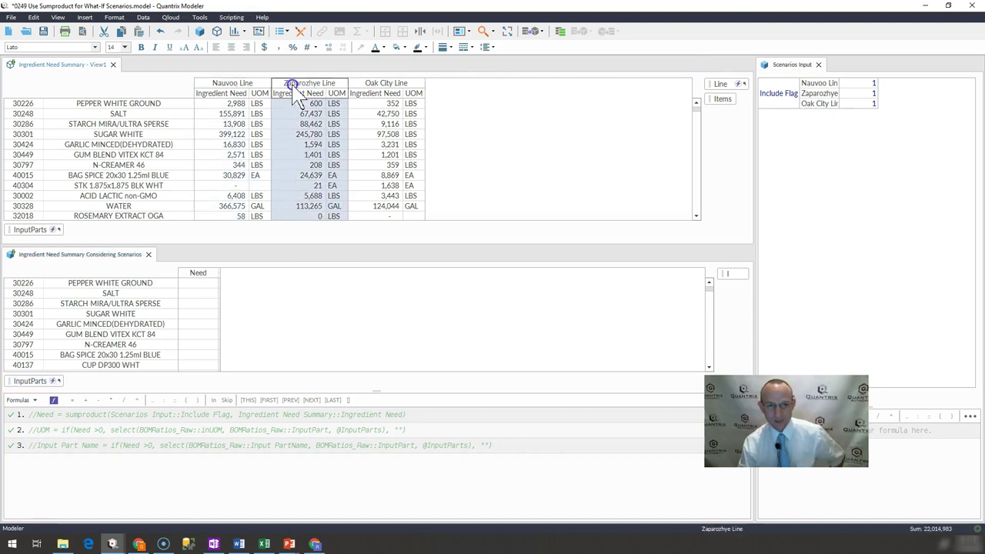
click(375, 83)
click(220, 104)
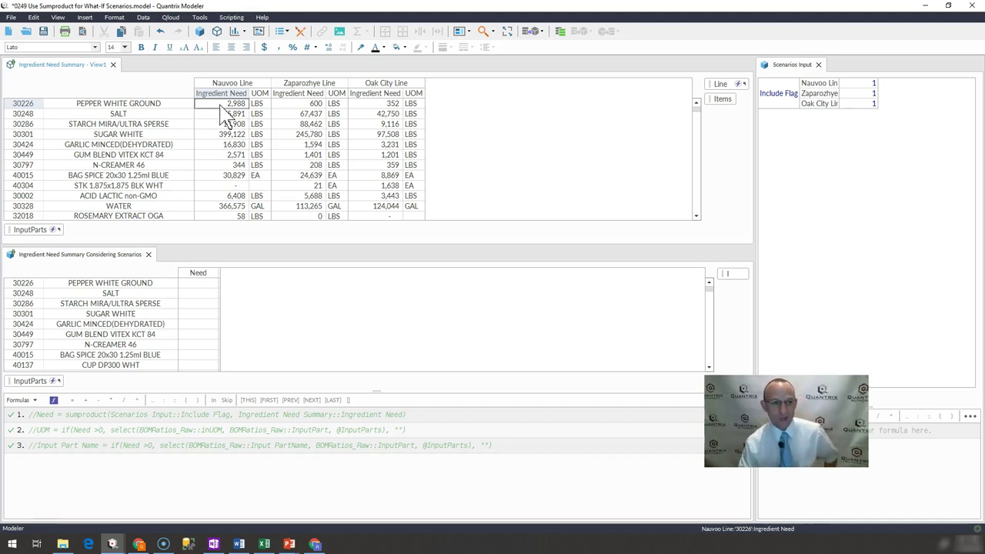
click(18, 103)
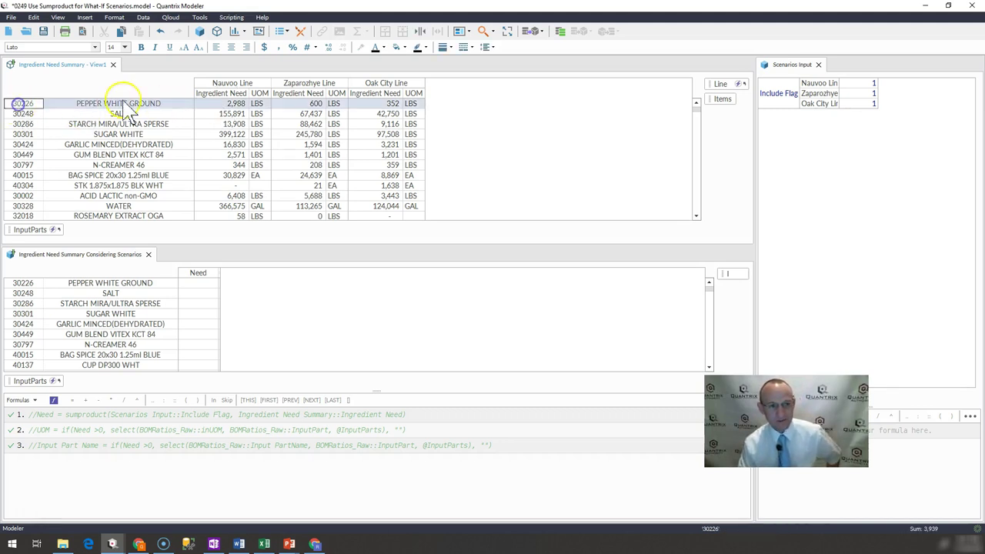
click(228, 105)
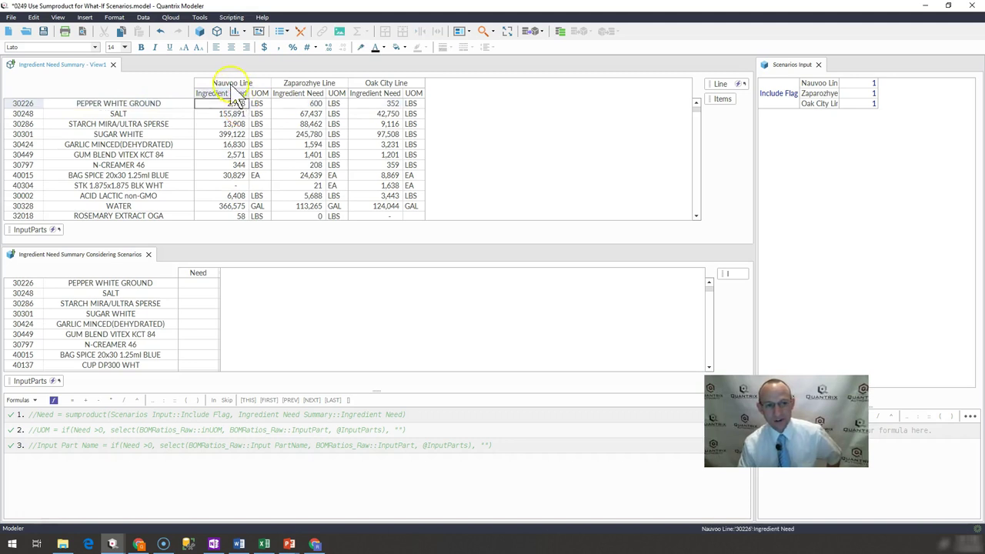
click(231, 83)
click(291, 82)
click(377, 83)
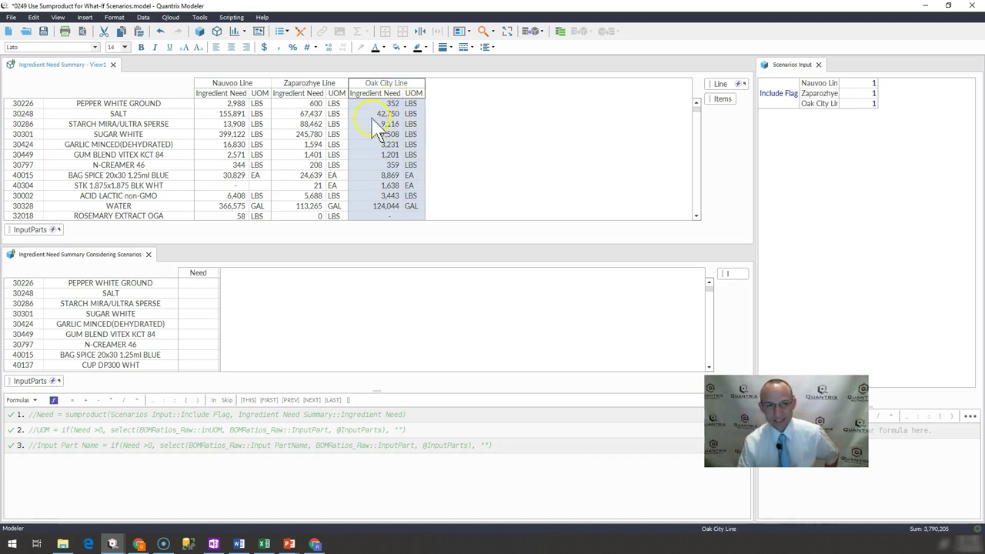
drag(233, 84, 377, 81)
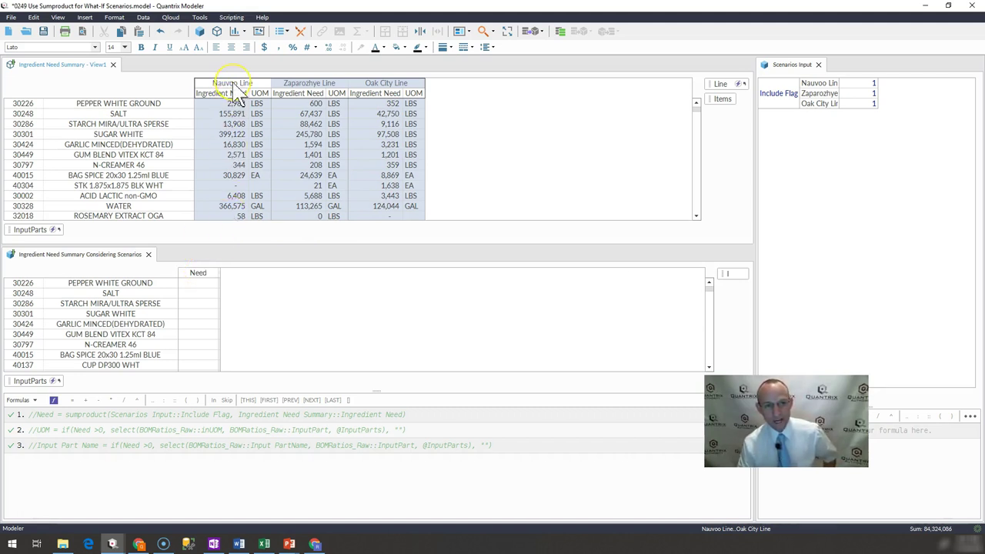
click(198, 273)
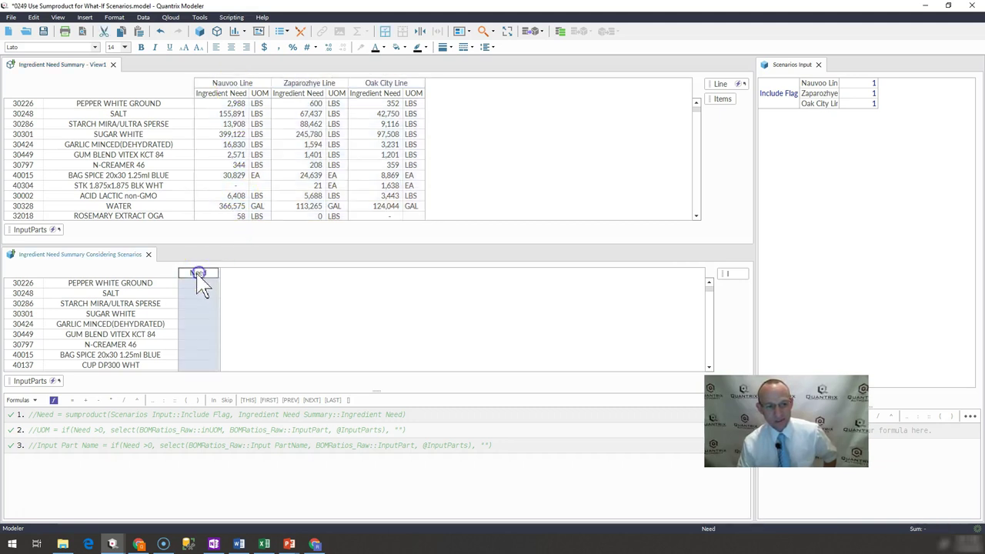
click(219, 83)
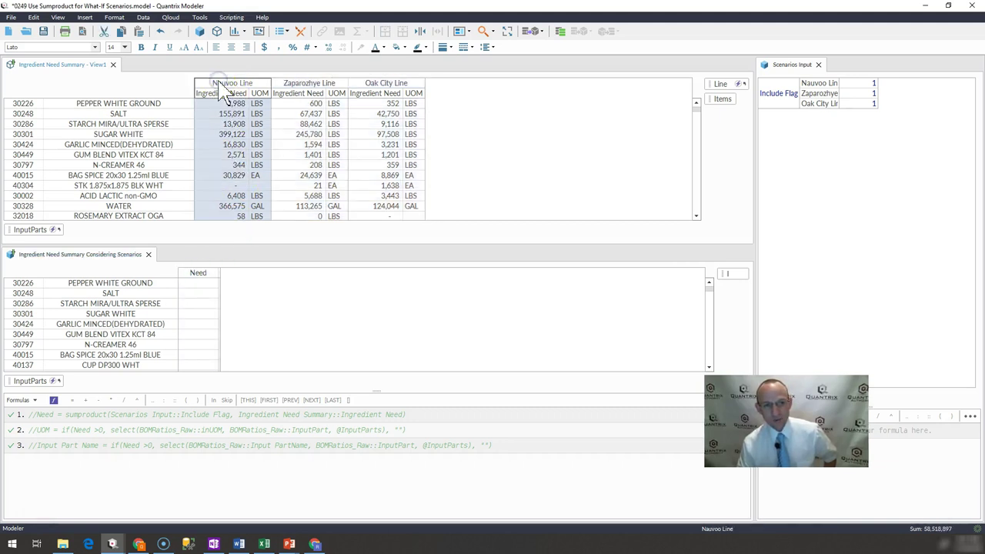
click(302, 83)
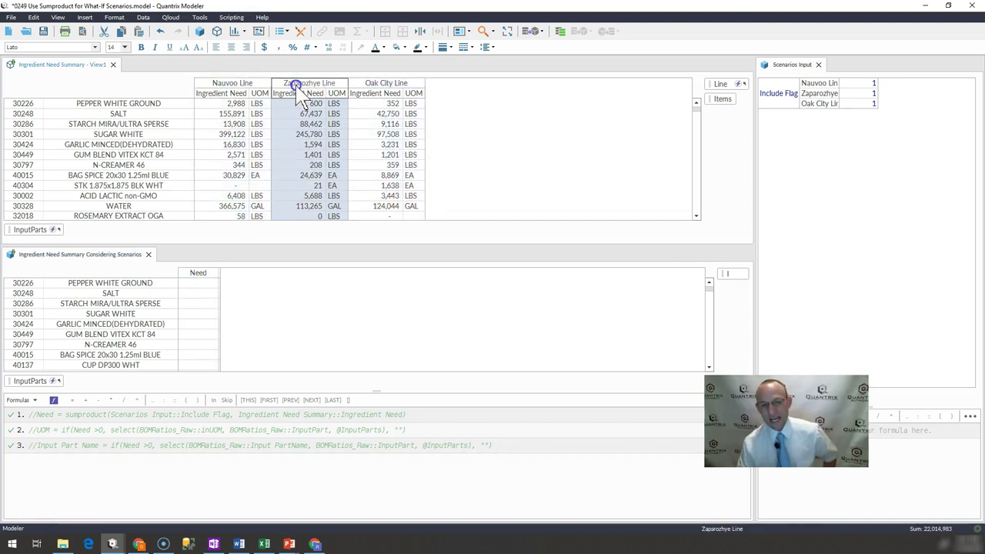
click(373, 82)
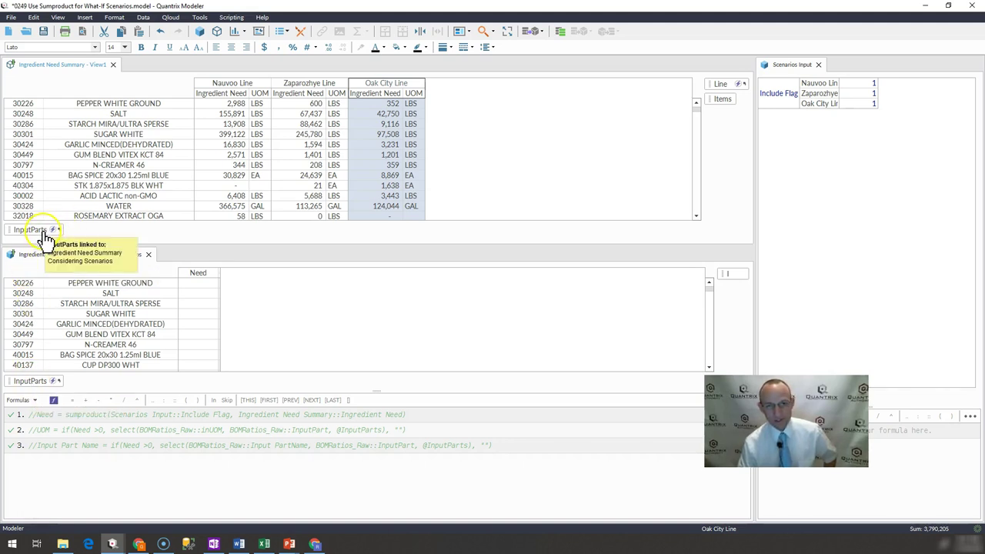
- Review the Include Flag values for the three production lines in the Scenarios Input matrix
click(818, 94)
key(alt+v)
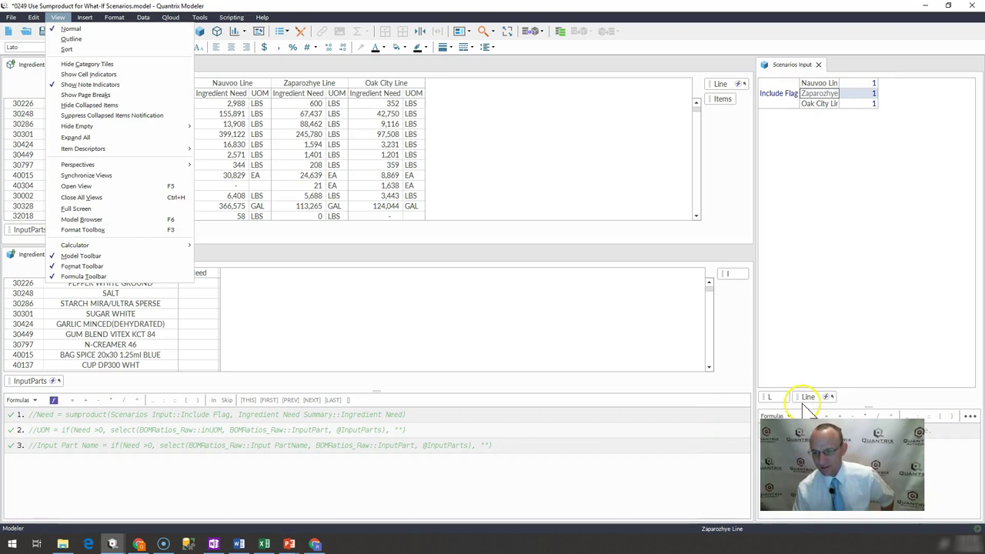
key(Escape)
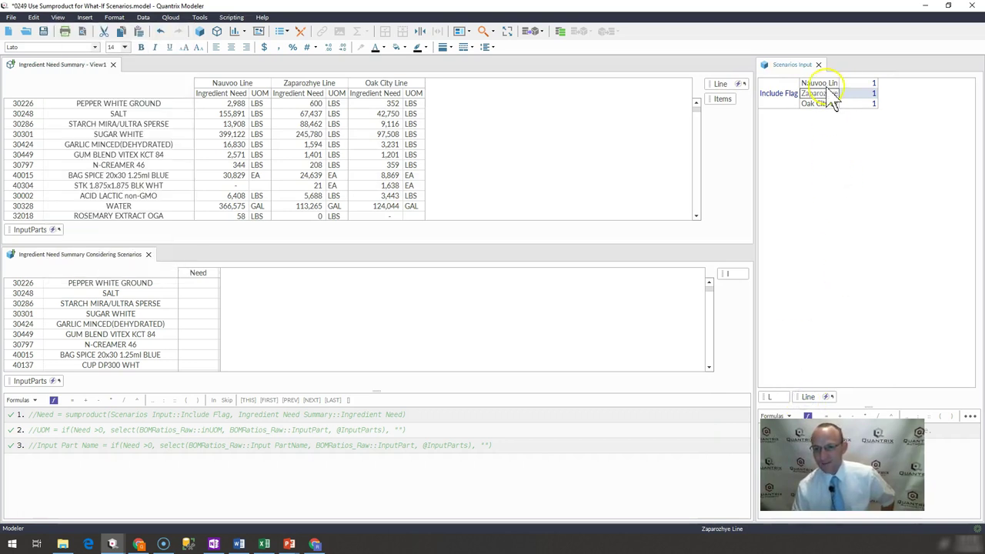
click(854, 84)
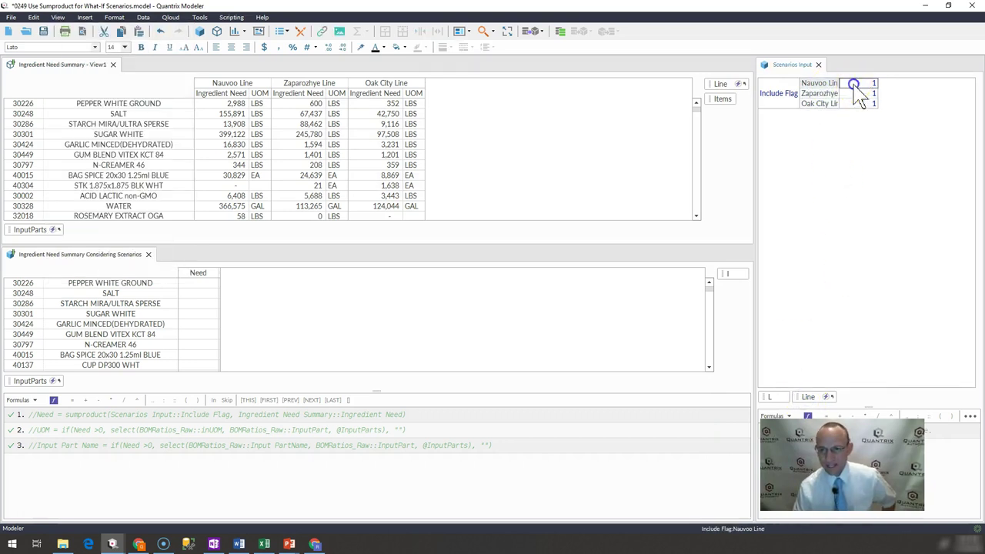
click(854, 101)
click(854, 93)
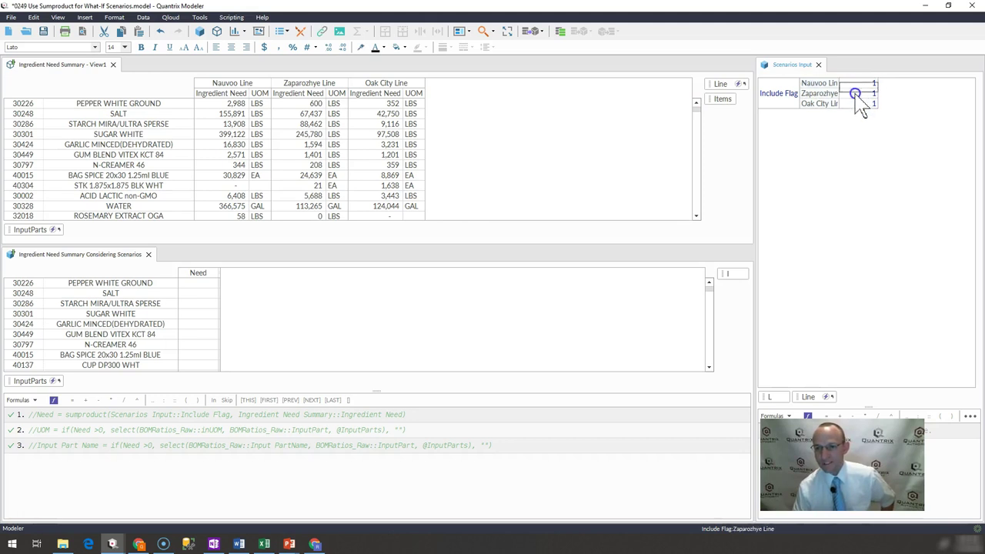
click(859, 103)
click(868, 111)
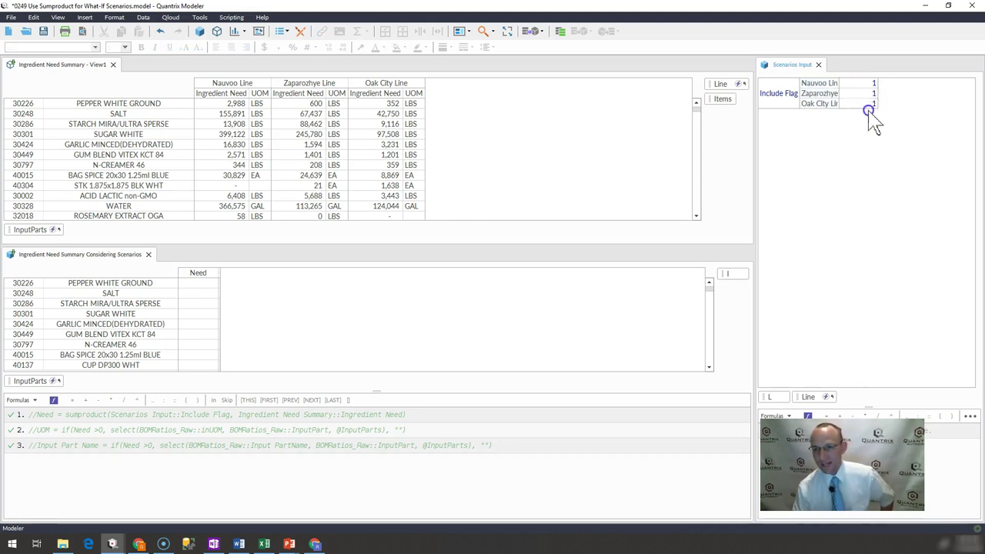
click(860, 93)
click(864, 104)
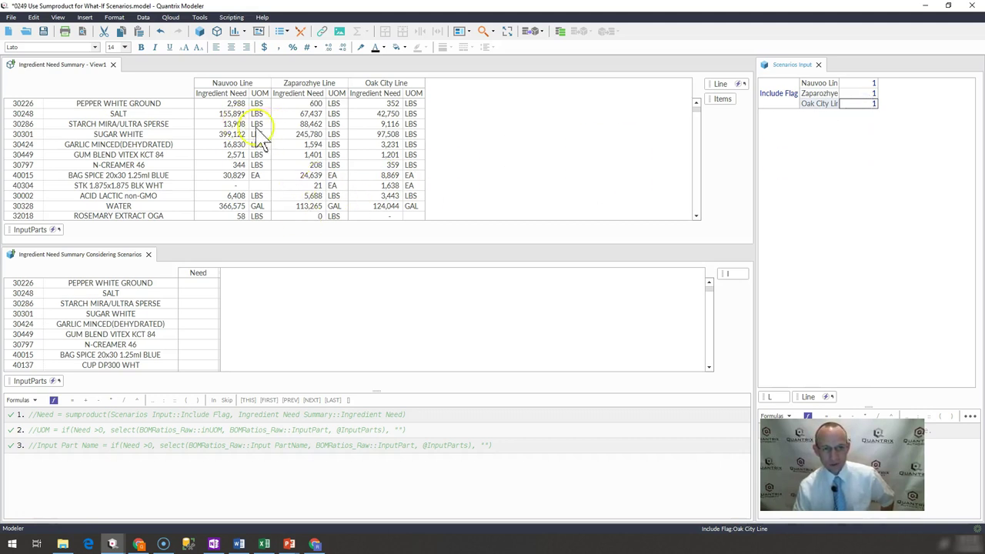
- Add the formula Need = sumproduct(Ingredient Need Summary::Ingredient Need, Scenarios Input::Include Flag) to Ingredient Need Summary Considering Scenarios
click(207, 277)
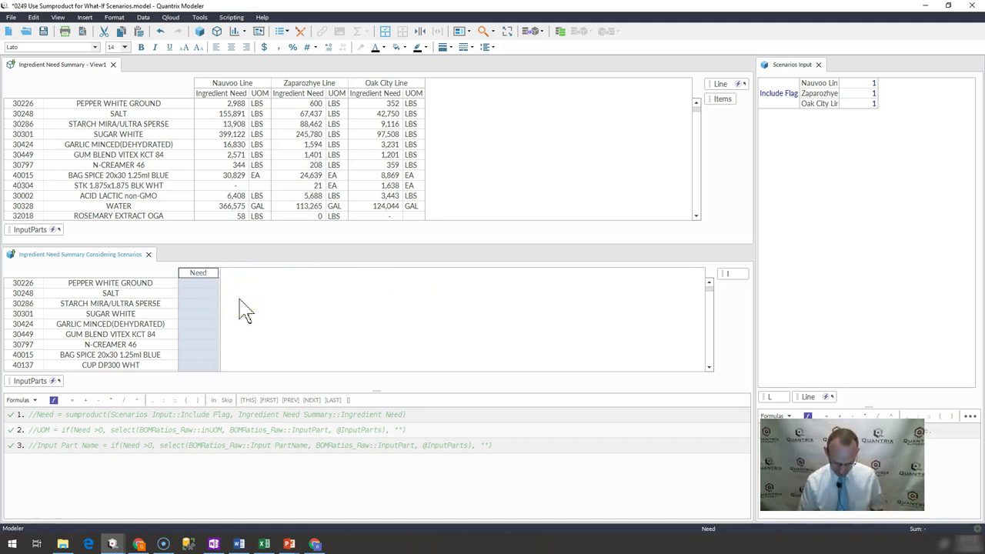
text(= )
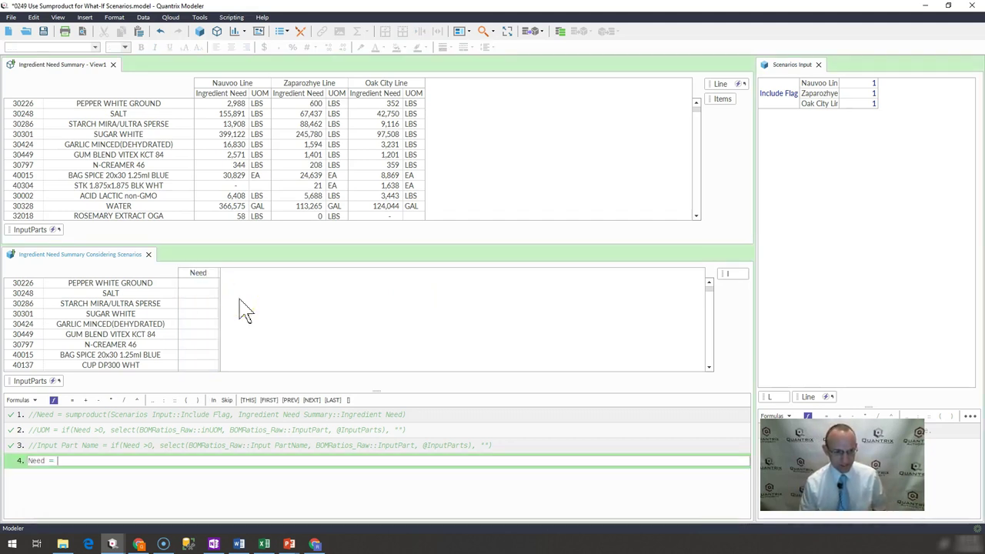
text(sump)
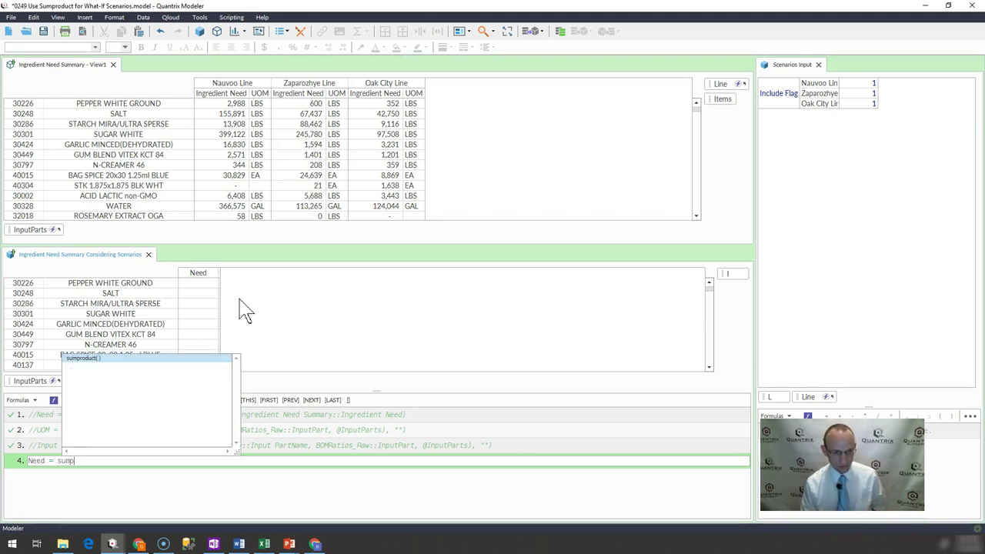
key(Return)
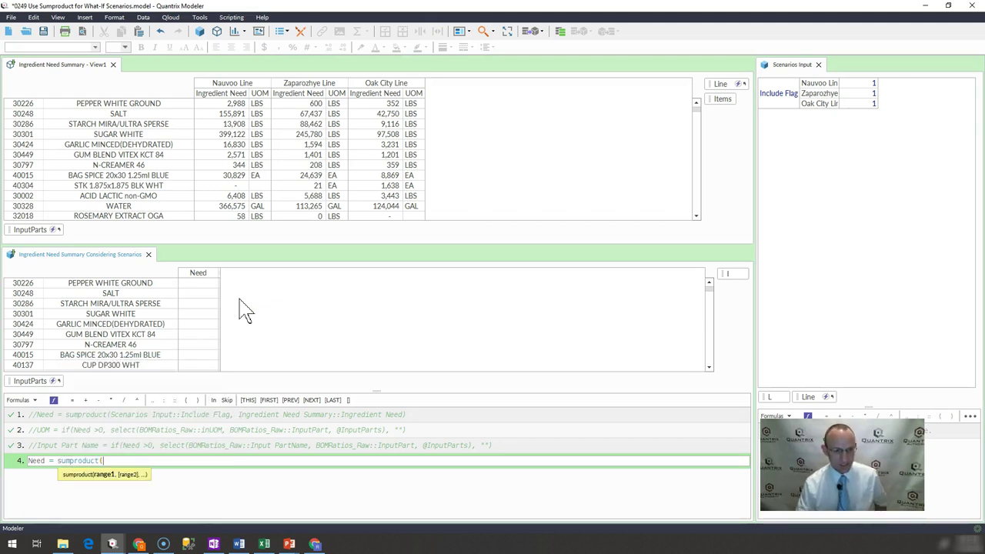
click(389, 294)
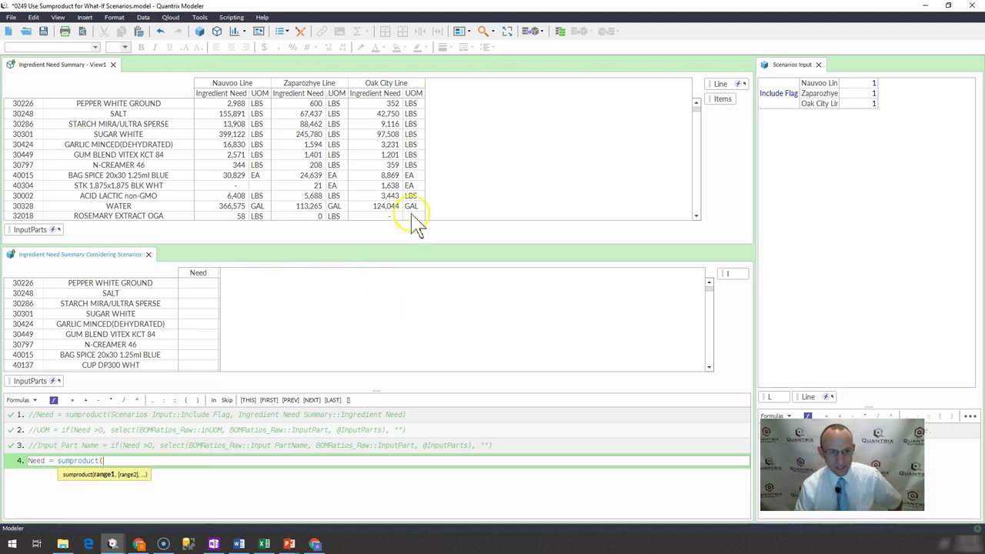
click(364, 96)
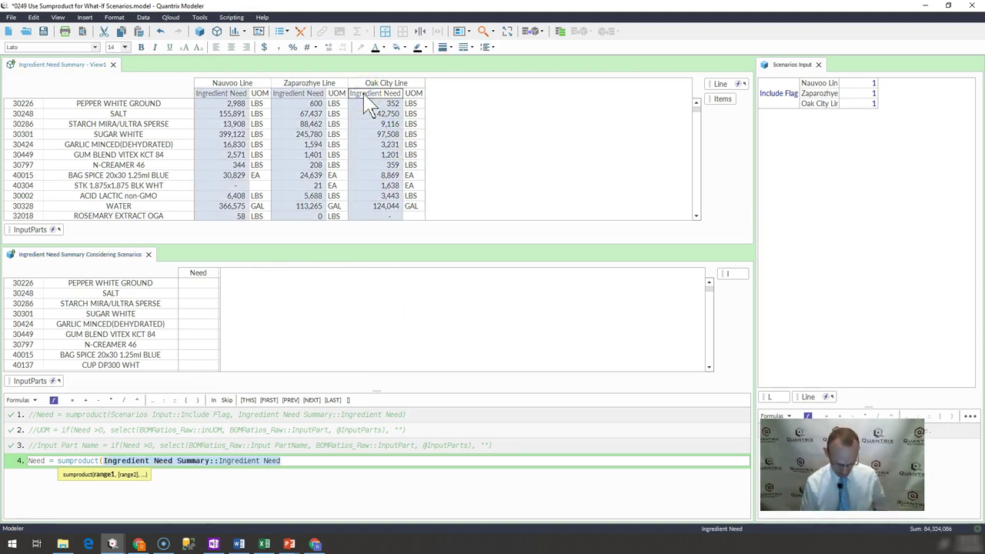
text(,)
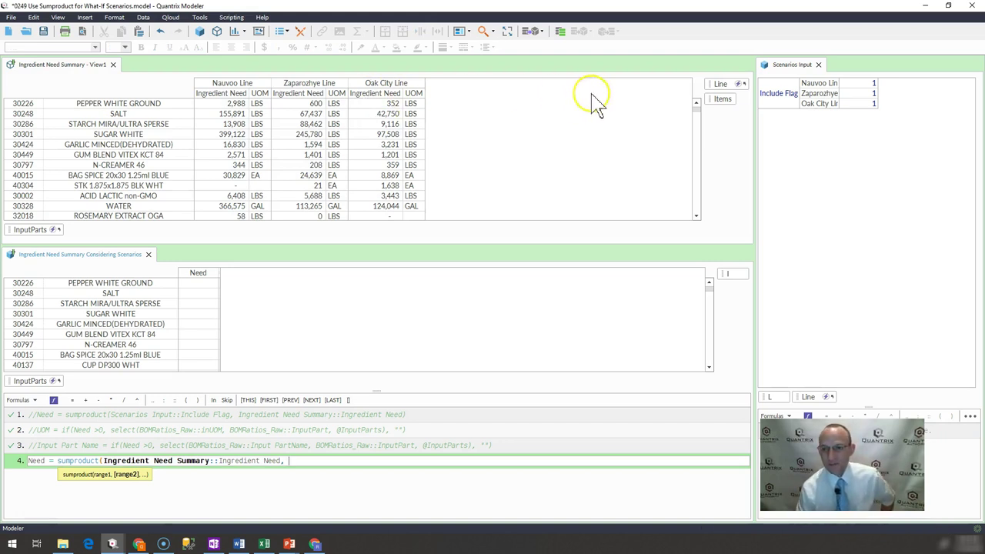
click(783, 93)
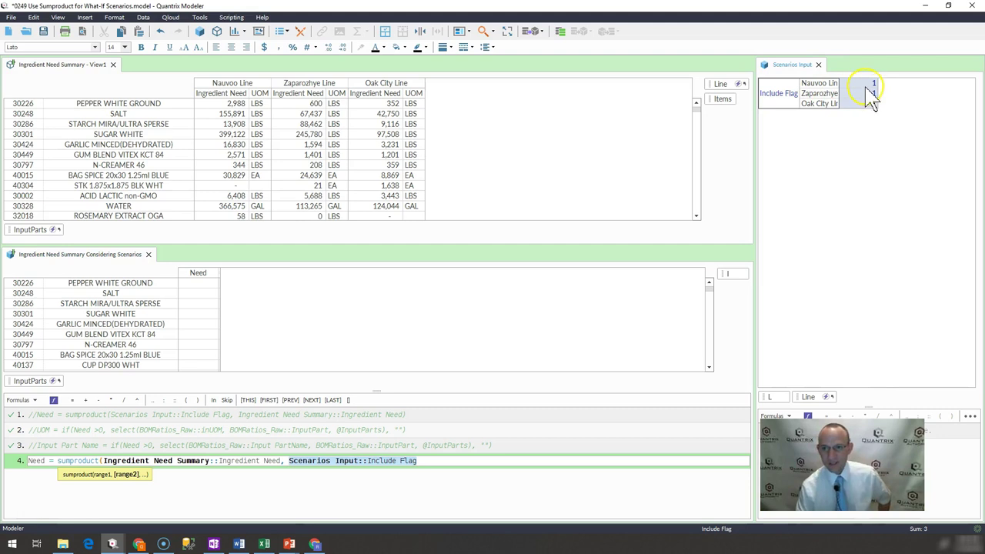
text())
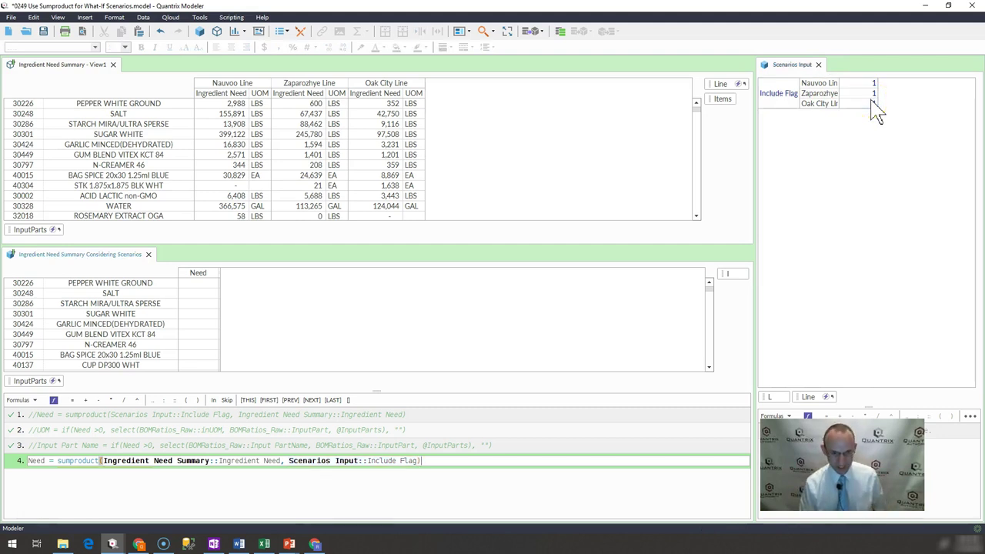
key(Return)
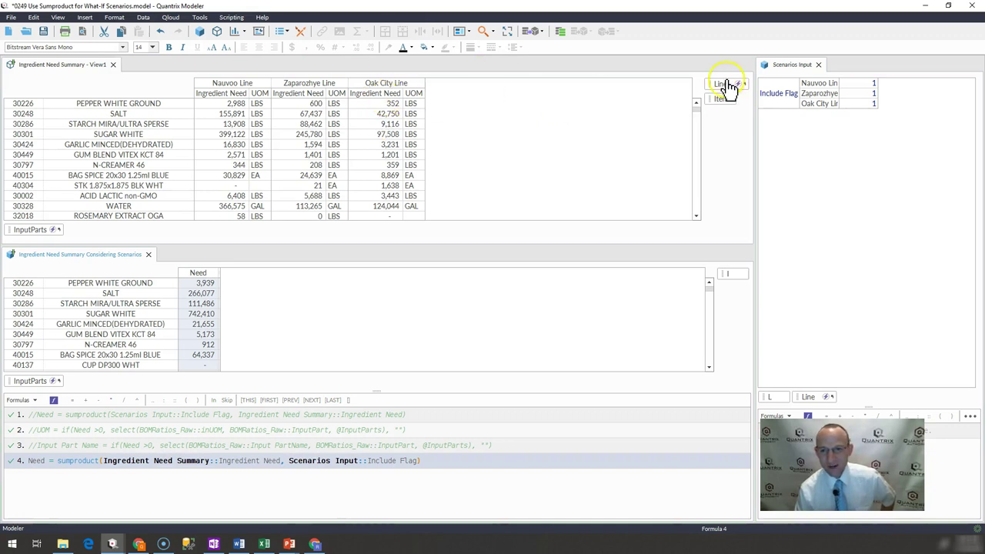
- Nest Line beneath Items in the Ingredient Need Summary and compare PEPPER WHITE GROUND's sum across the lines with its calculated Need
drag(726, 85, 731, 101)
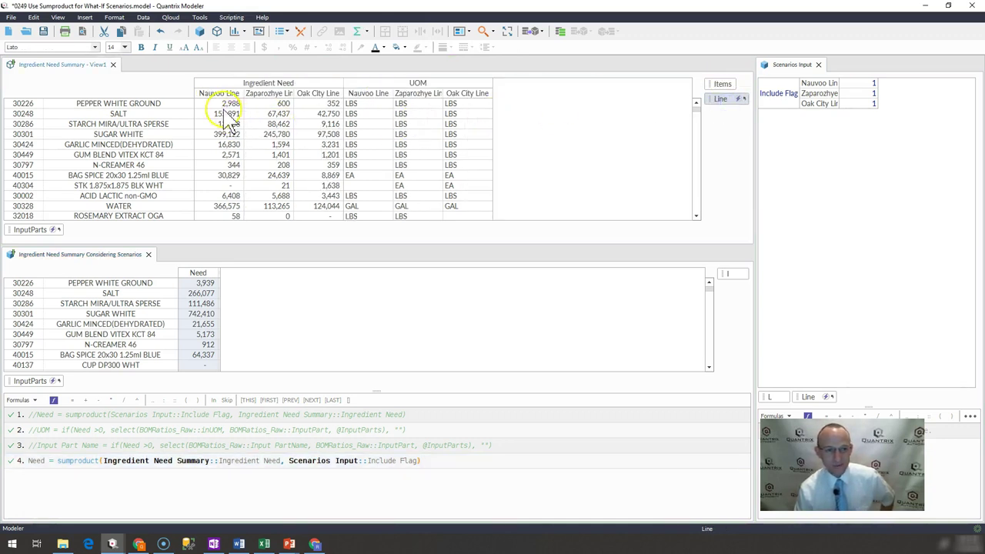
drag(222, 104, 305, 103)
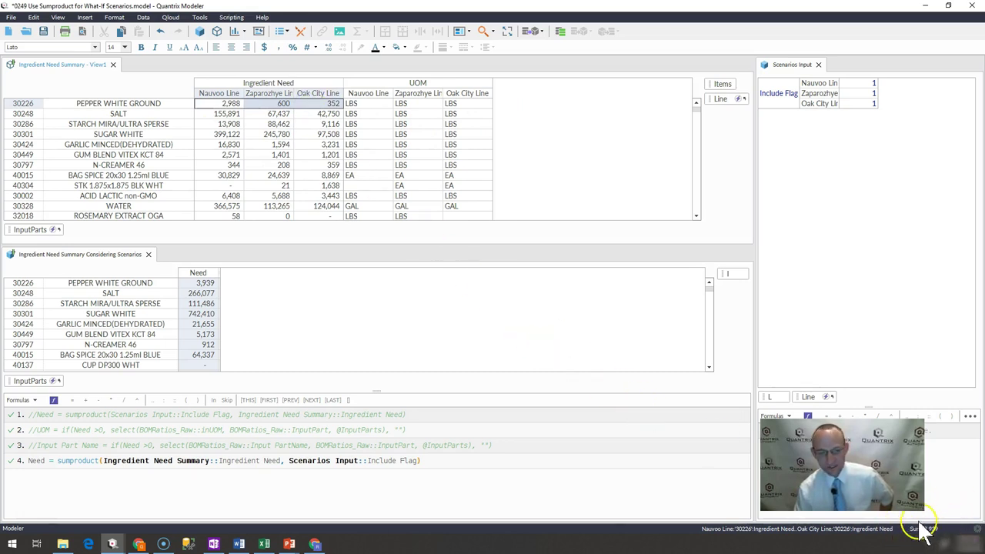
click(204, 283)
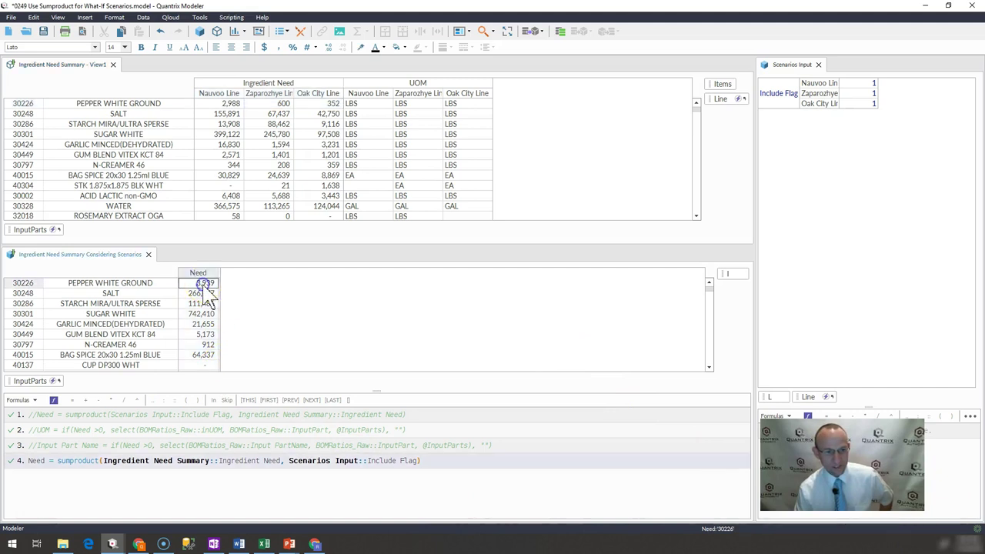
- Enlarge the scenario summary grid and compare ACID LACTIC non-GMO's sum across the three lines with its calculated Need
click(223, 197)
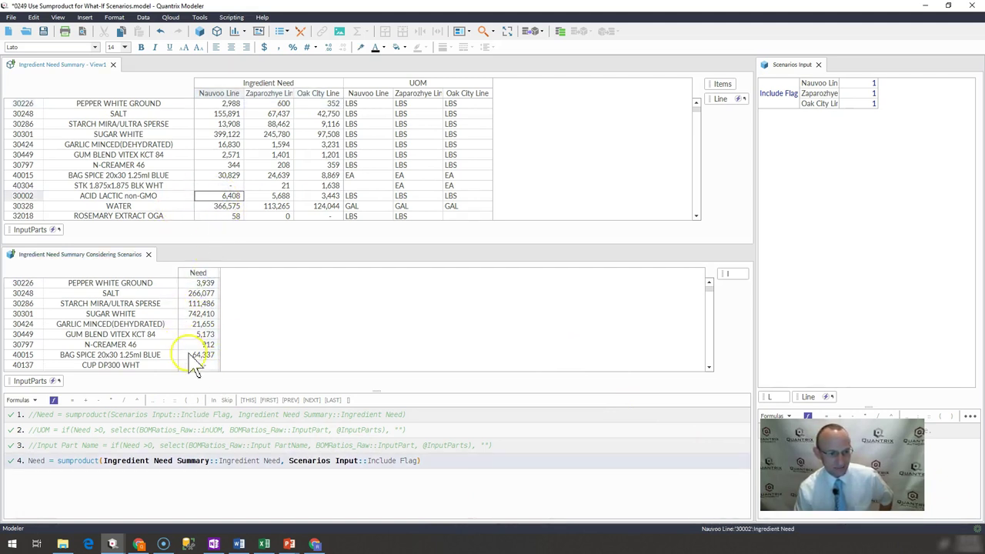
drag(380, 395, 382, 452)
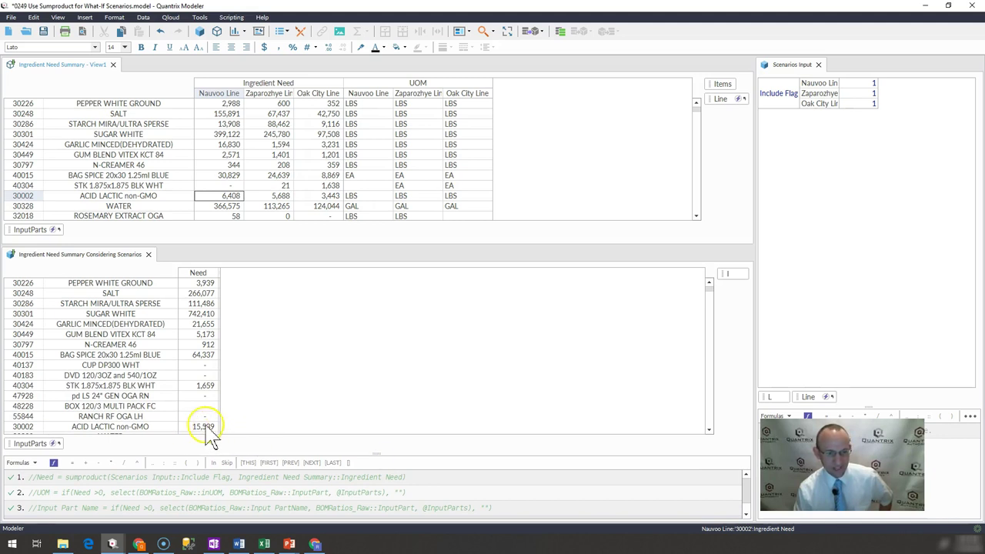
drag(239, 204, 320, 198)
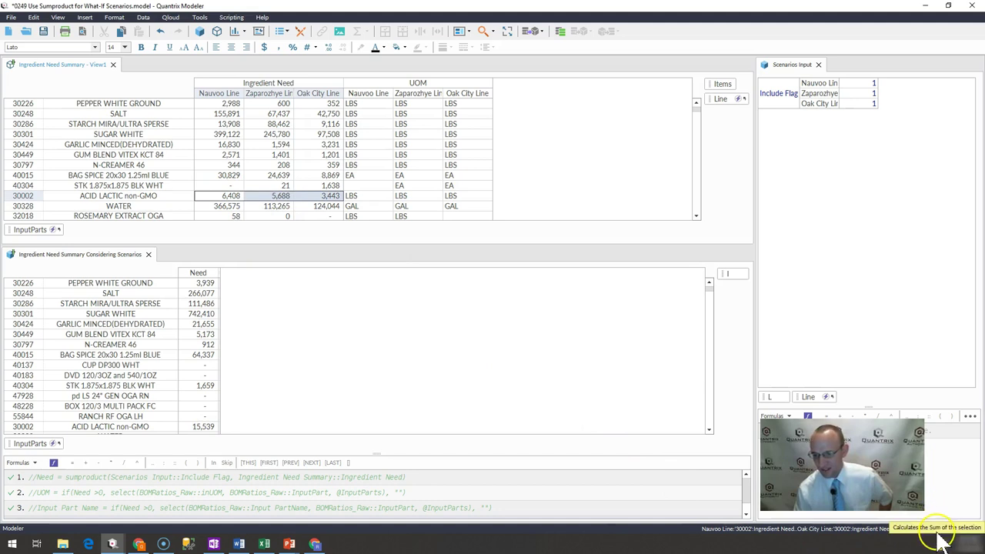
- Exclude the Nauvoo Line from the scenario by setting its Include Flag to 0
click(862, 83)
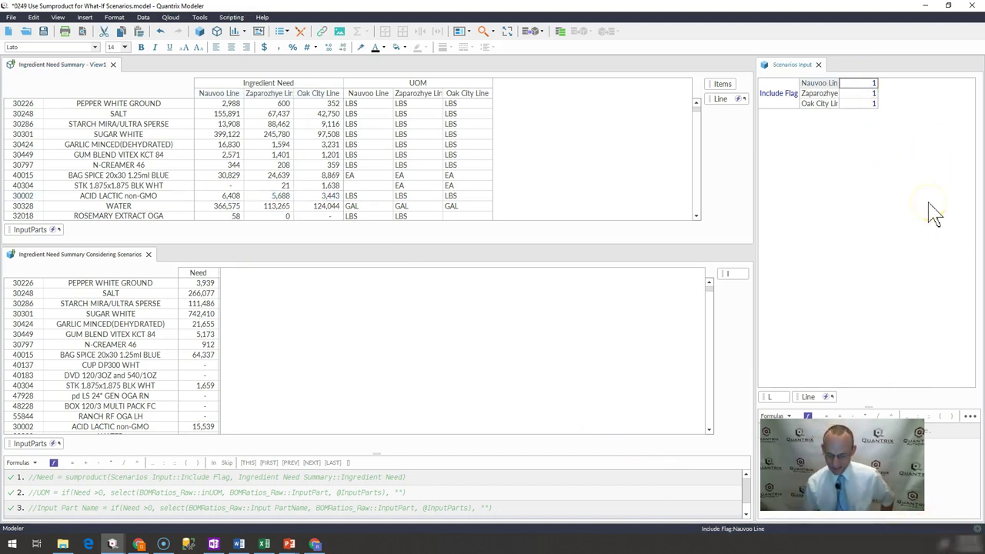
text(0)
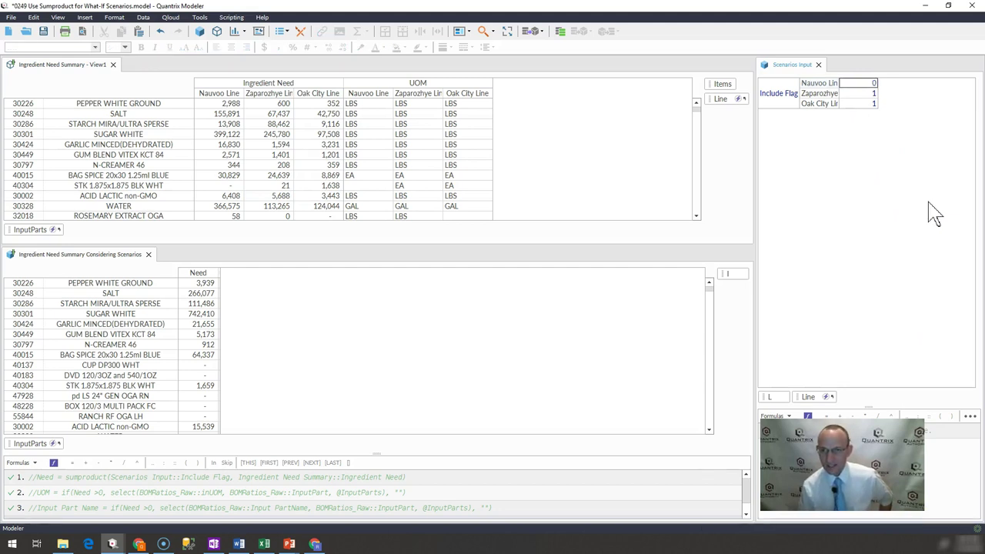
key(Return)
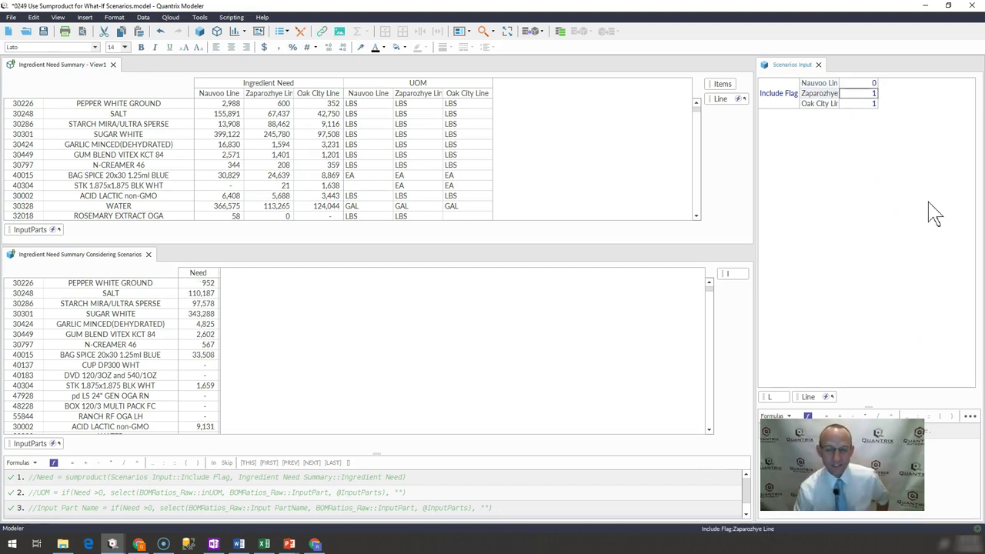
- Compare ACID LACTIC non-GMO's sum across the two included lines, Zaparozhye and Oak City, with its calculated Need
click(846, 83)
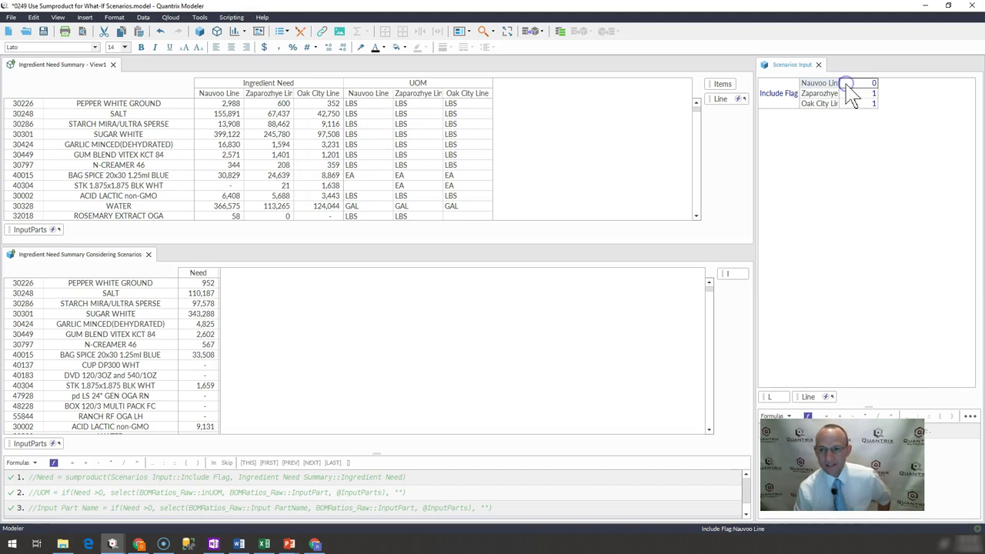
drag(850, 95, 853, 104)
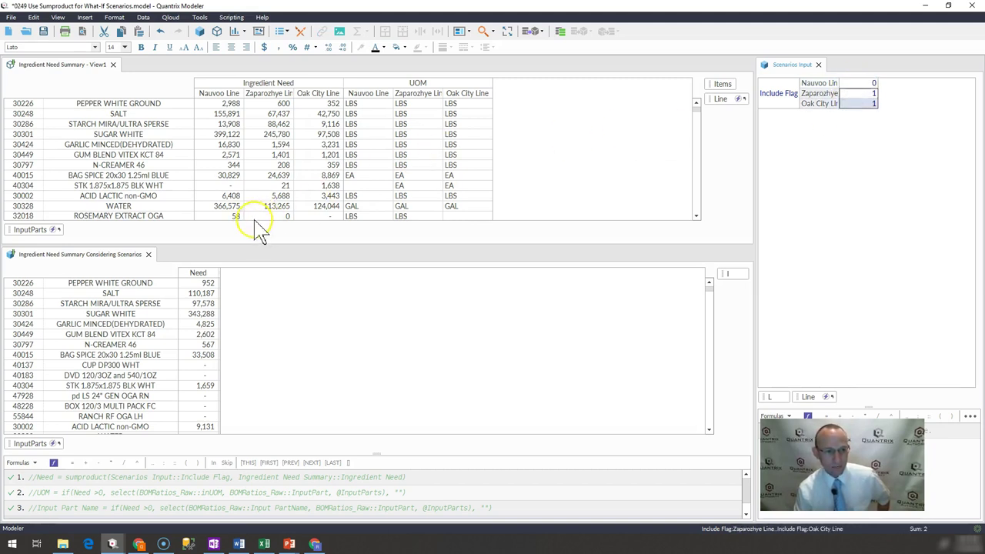
click(282, 196)
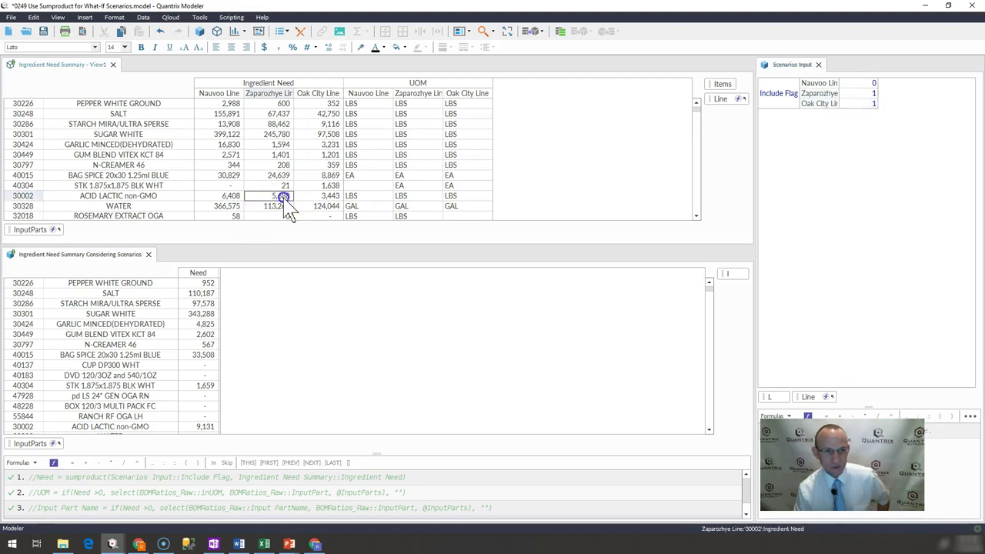
drag(284, 199, 310, 198)
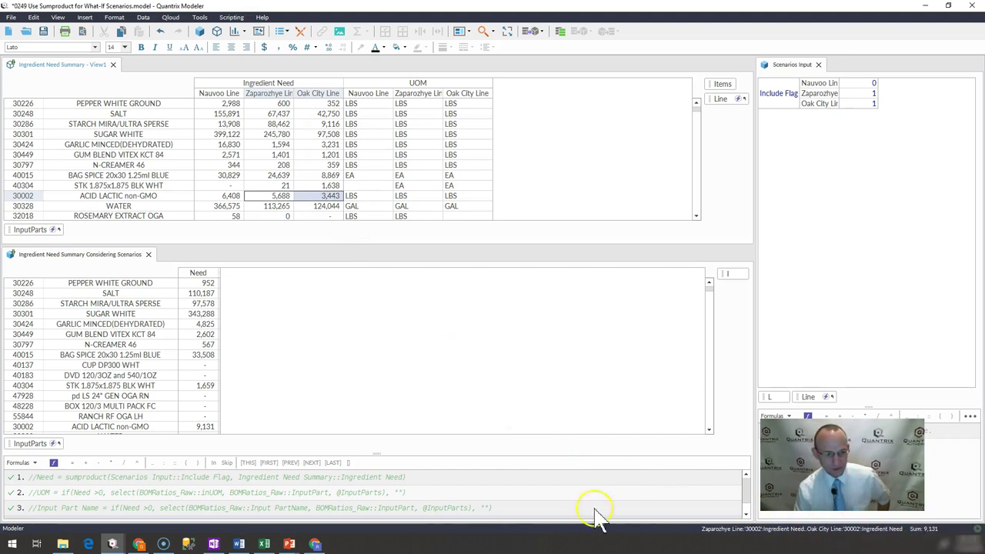
click(205, 427)
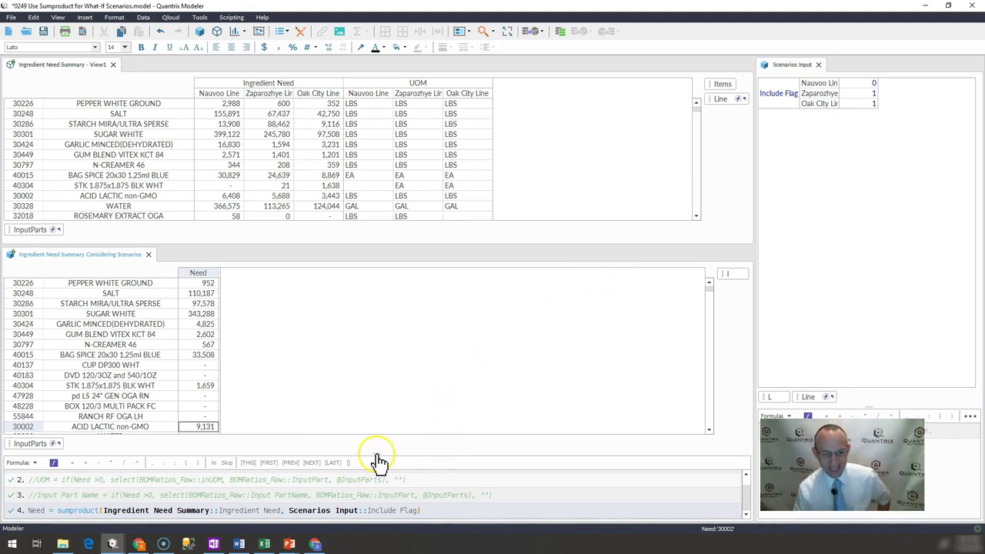
- Enlarge the scenario summary's formula area and trace how each line's Include Flag pairs with its Ingredient Need in the sumproduct formula
drag(378, 454, 382, 397)
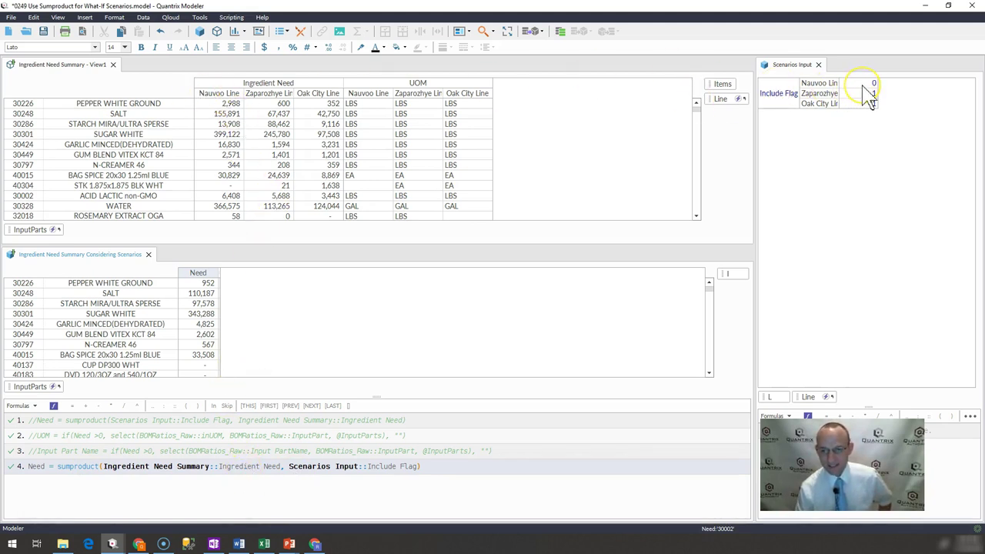
drag(865, 91, 852, 85)
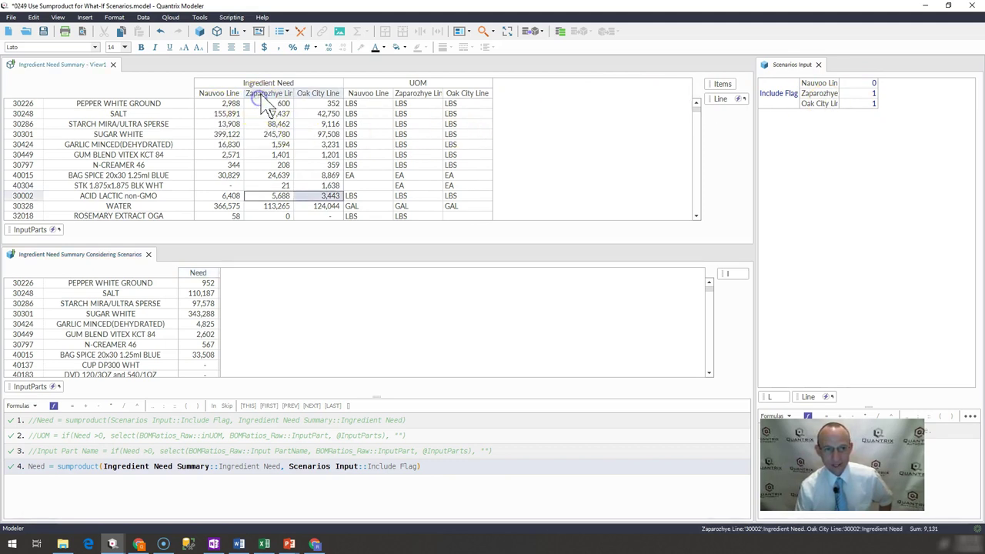
click(261, 93)
click(837, 95)
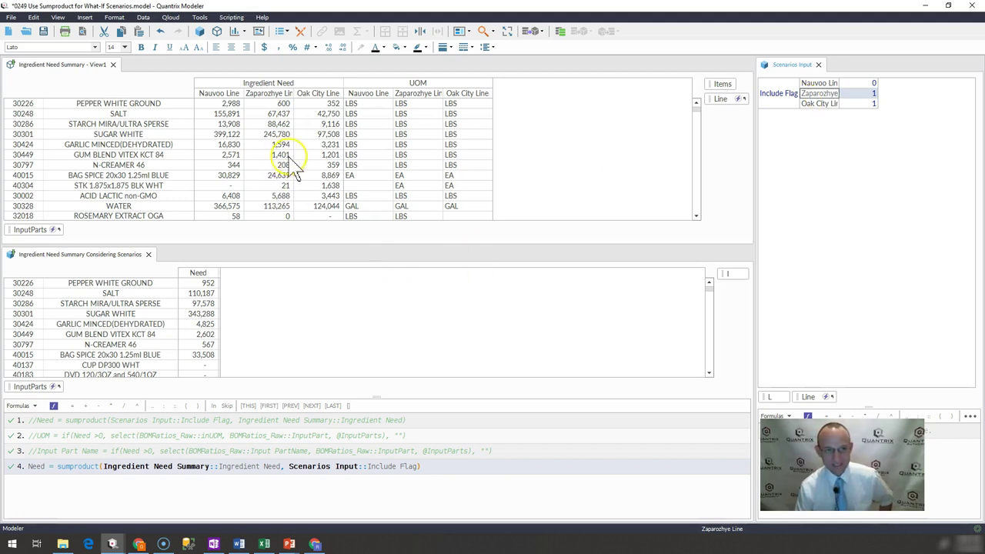
click(324, 96)
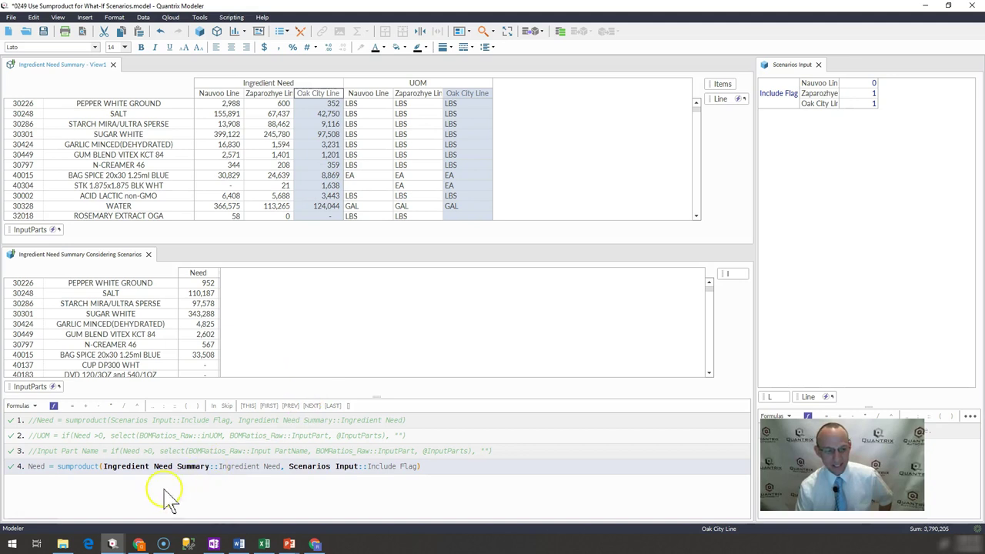
click(229, 466)
click(206, 360)
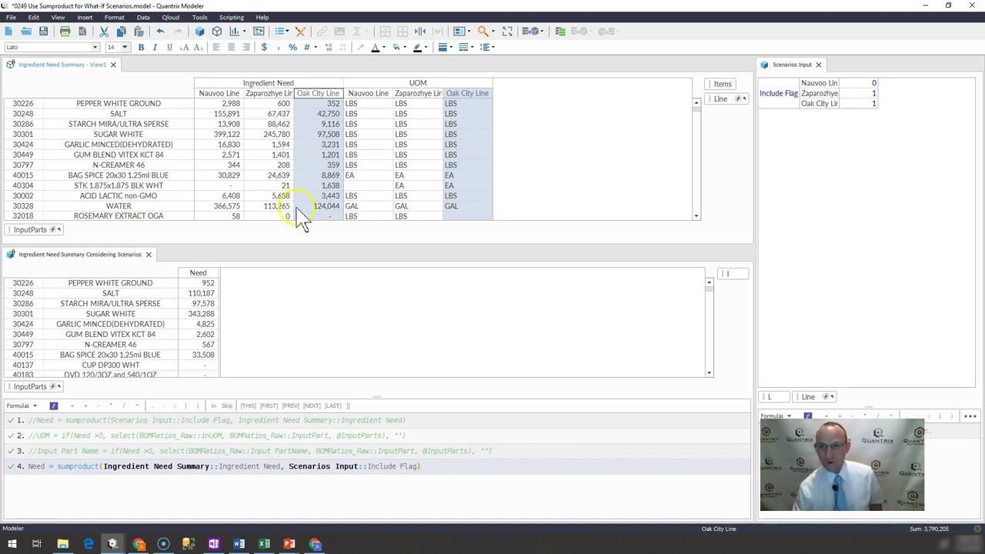
- Exclude the Oak City and Zaparozhye Lines from the scenario by setting their Include Flags to 0
click(866, 106)
text(0)
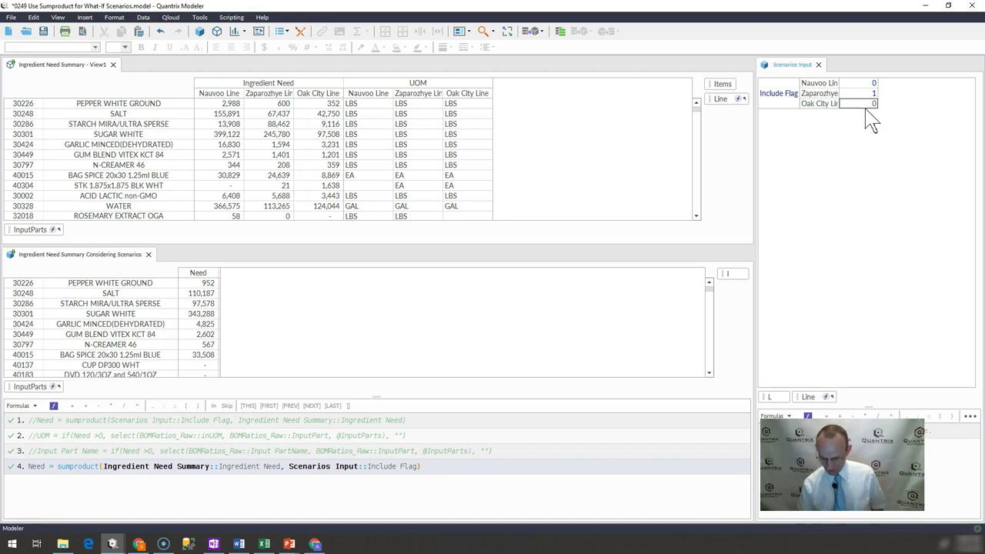
key(Up)
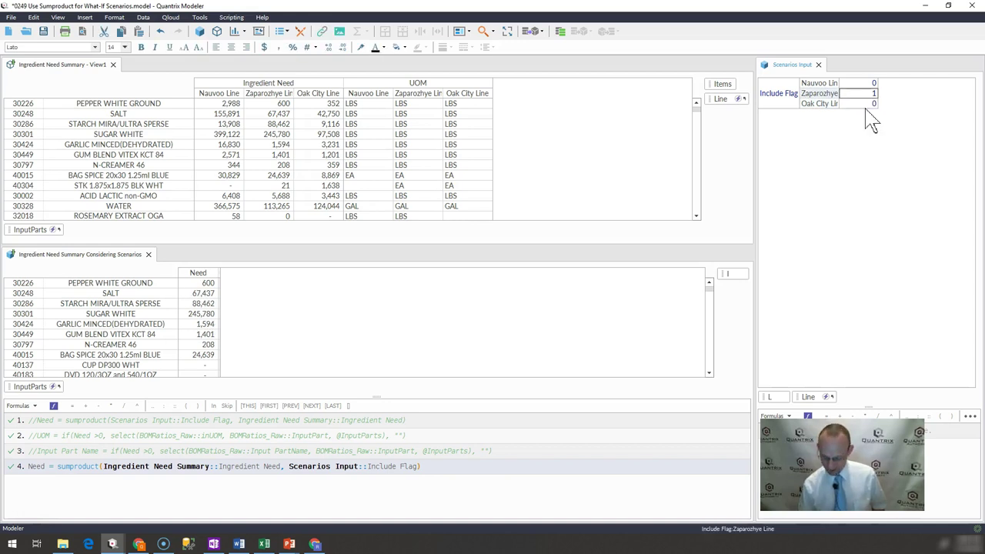
text(0)
key(Return)
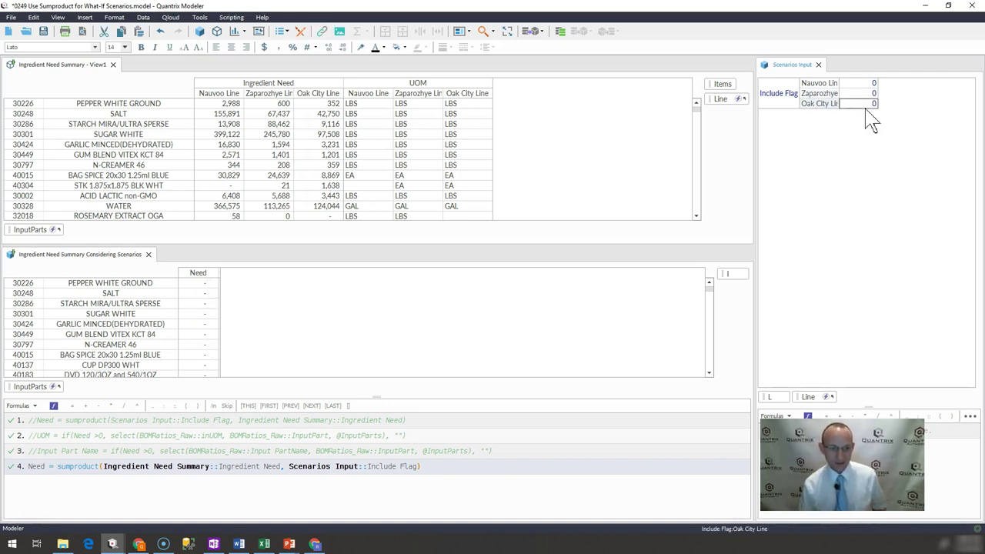
- Include the Nauvoo and Zaparozhye Lines in the scenario by setting their Include Flags to 1
key(Up)
key(Up)
text(1)
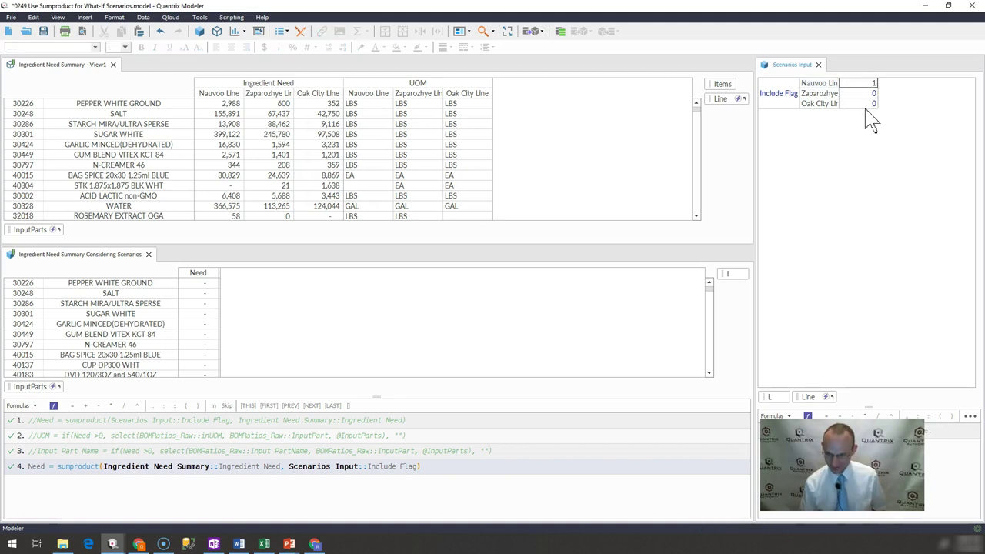
key(Return)
text(1)
key(Return)
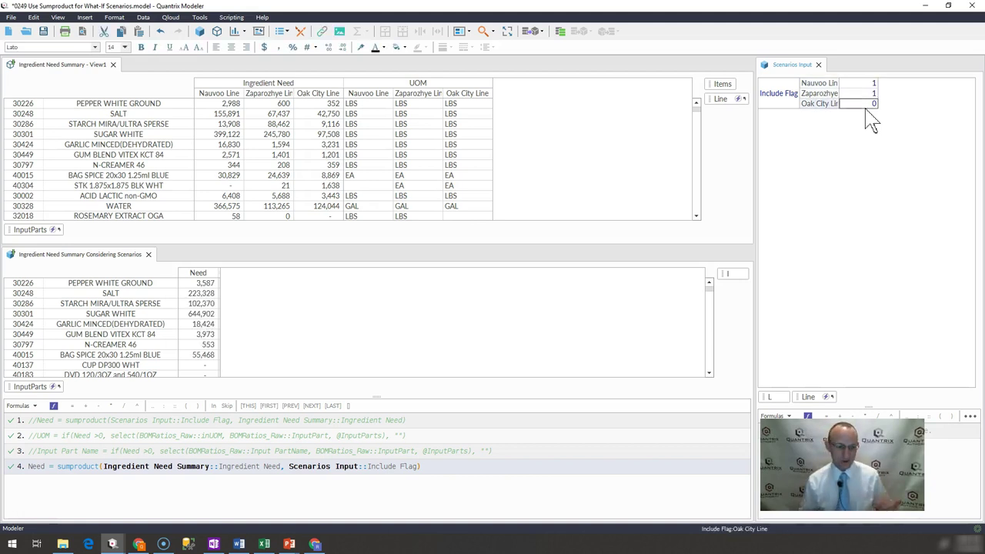